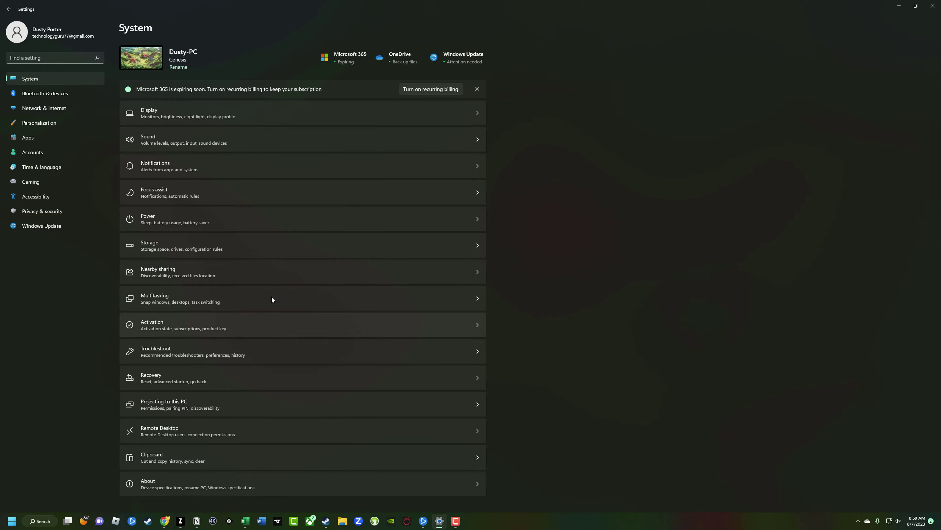
Step: Open Settings from Search, dismiss the privacy notice, and view System > Storage for OS (C:)
{"action": "left_click", "coordinate": [42, 521]}
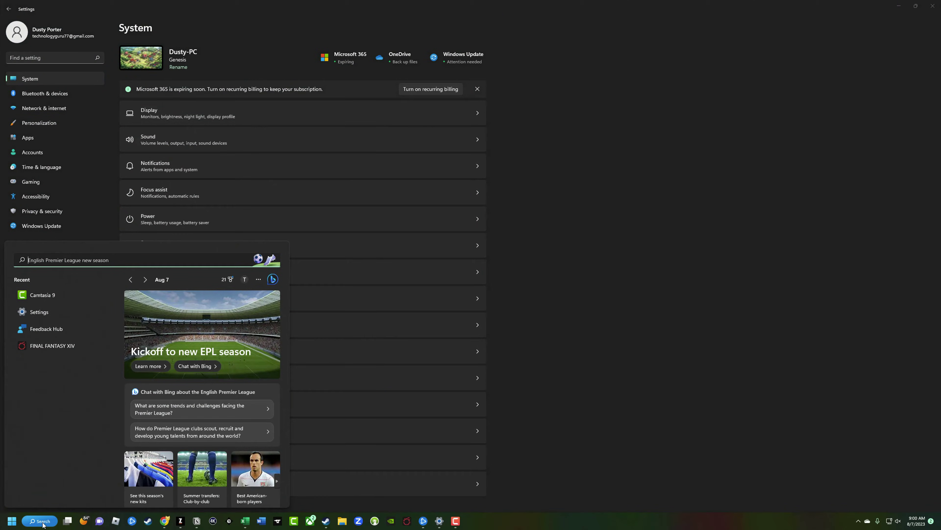
{"action": "left_click", "coordinate": [40, 312]}
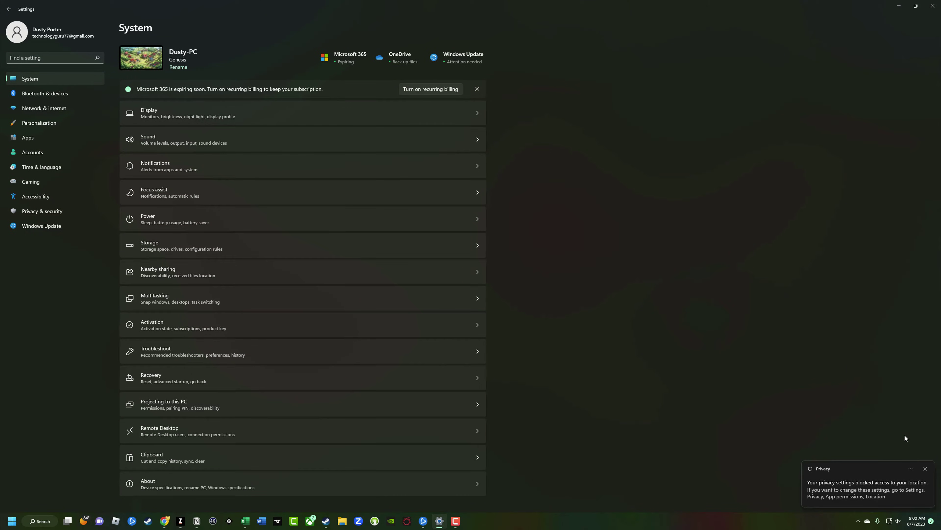
{"action": "left_click", "coordinate": [925, 468]}
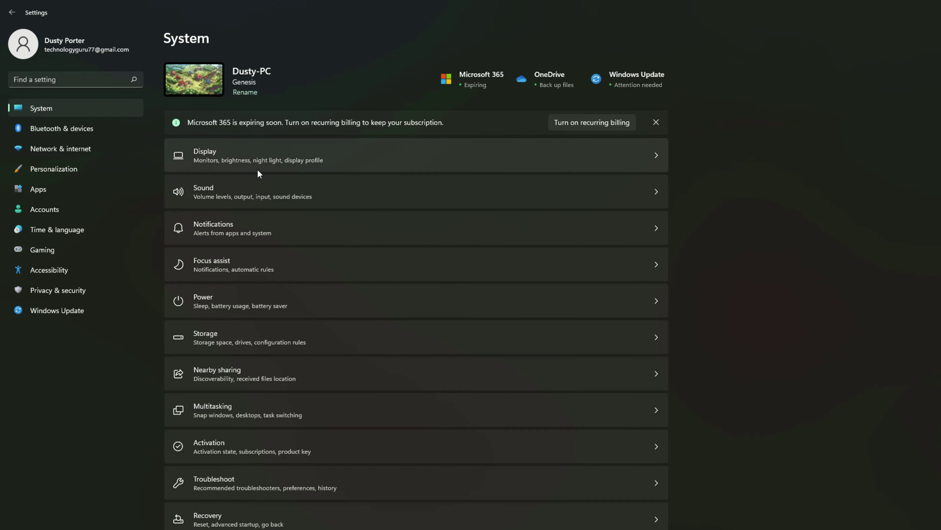
{"action": "left_click", "coordinate": [251, 333]}
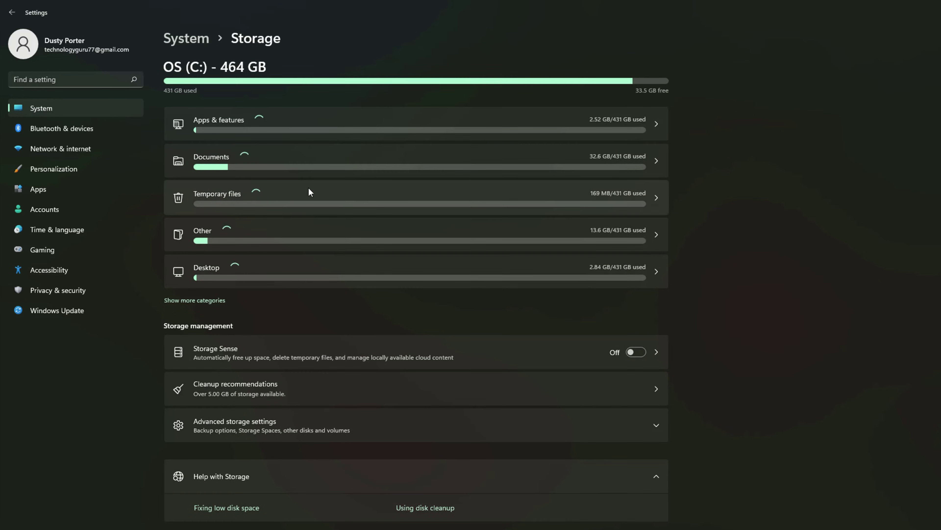
Step: Open Temporary files, toggle memory dumps, Windows Update Cleanup and Downloads, then keep the 6.83 GB defaults
{"action": "left_click", "coordinate": [319, 190]}
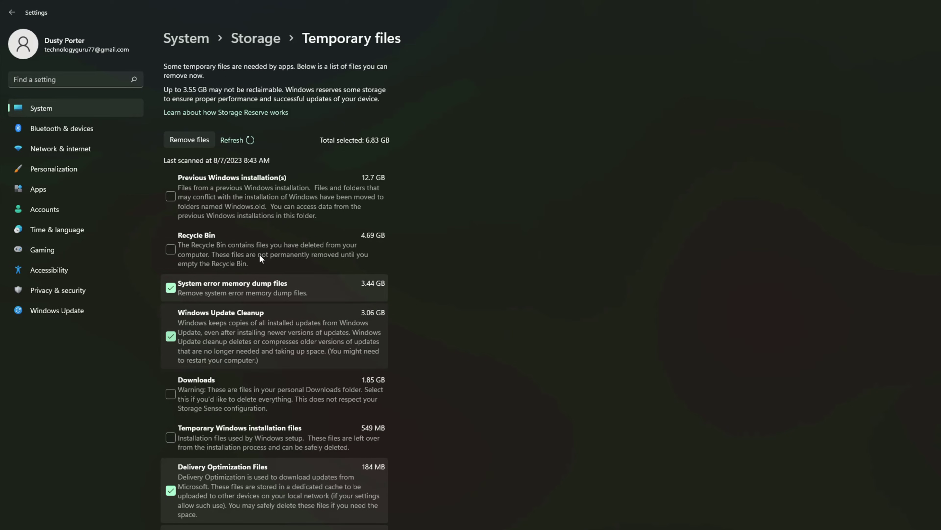
{"action": "left_click", "coordinate": [170, 288]}
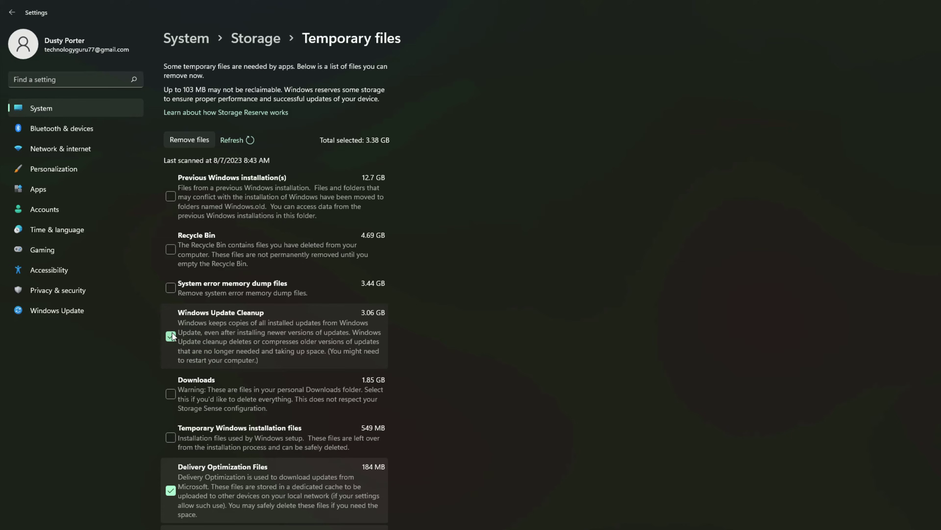
{"action": "left_click", "coordinate": [171, 335]}
{"action": "left_click", "coordinate": [171, 289]}
{"action": "left_click", "coordinate": [171, 336]}
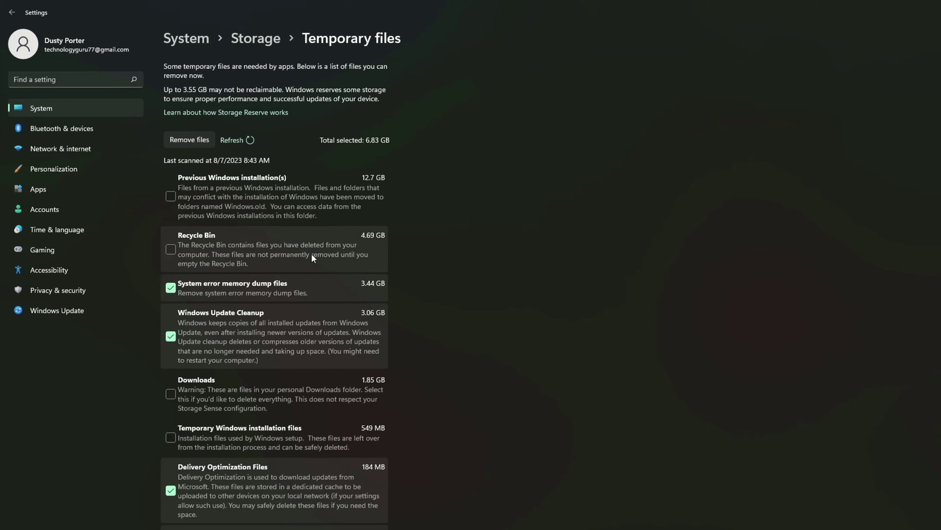
{"action": "left_click", "coordinate": [171, 393]}
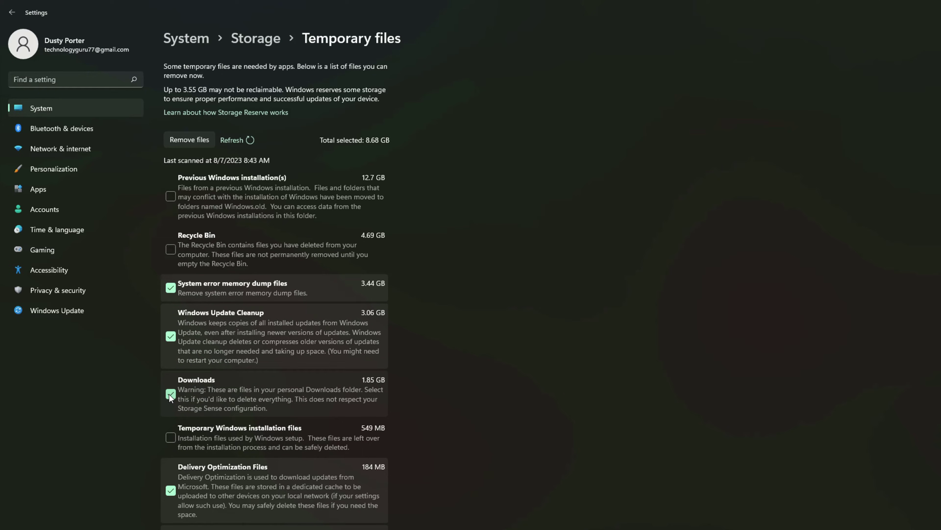
{"action": "left_click", "coordinate": [170, 394]}
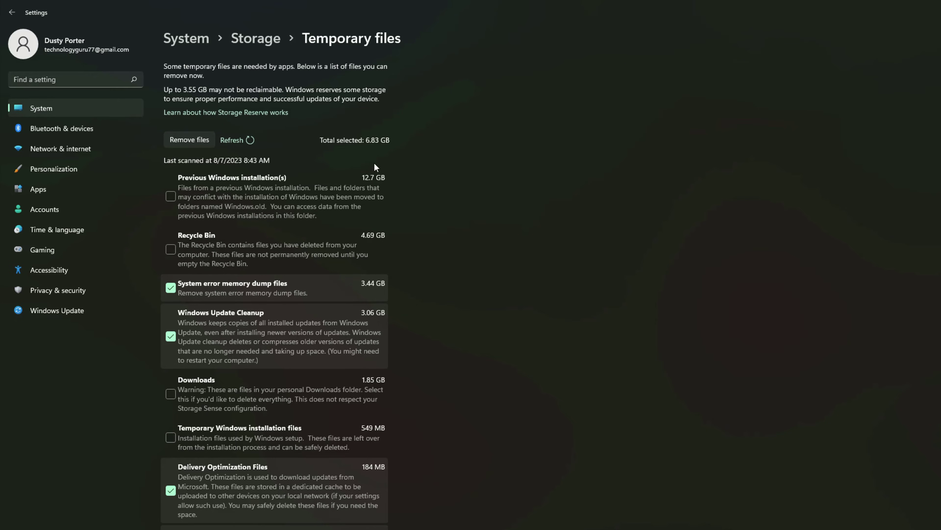
Step: Open File Explorer and show Properties for OS (C:), 431 GB used, 33.5 GB free
{"action": "key", "text": "super+e"}
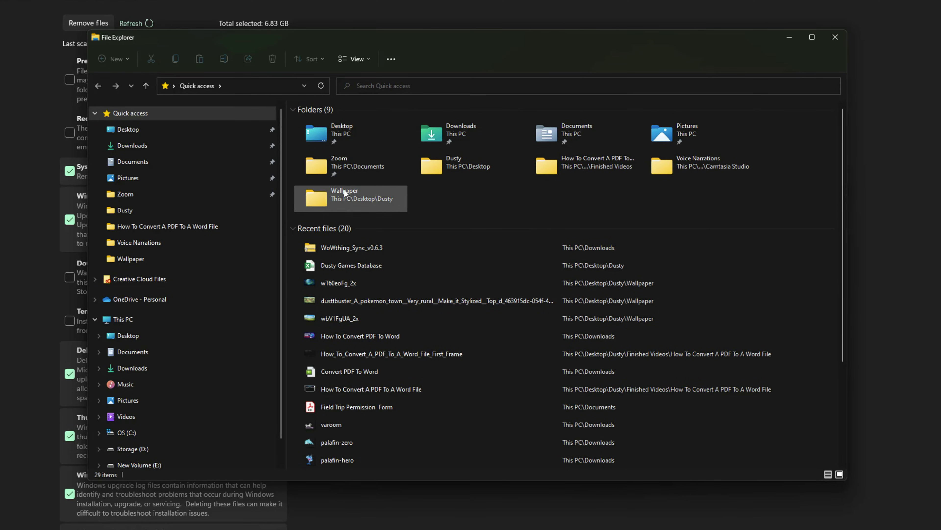
{"action": "scroll", "coordinate": [208, 337], "scroll_direction": "down", "scroll_amount": 1}
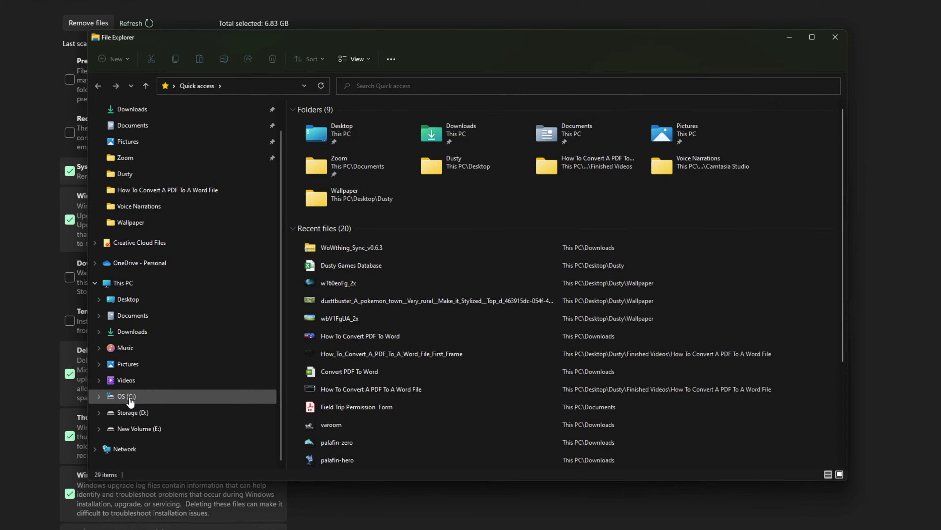
{"action": "right_click", "coordinate": [168, 363]}
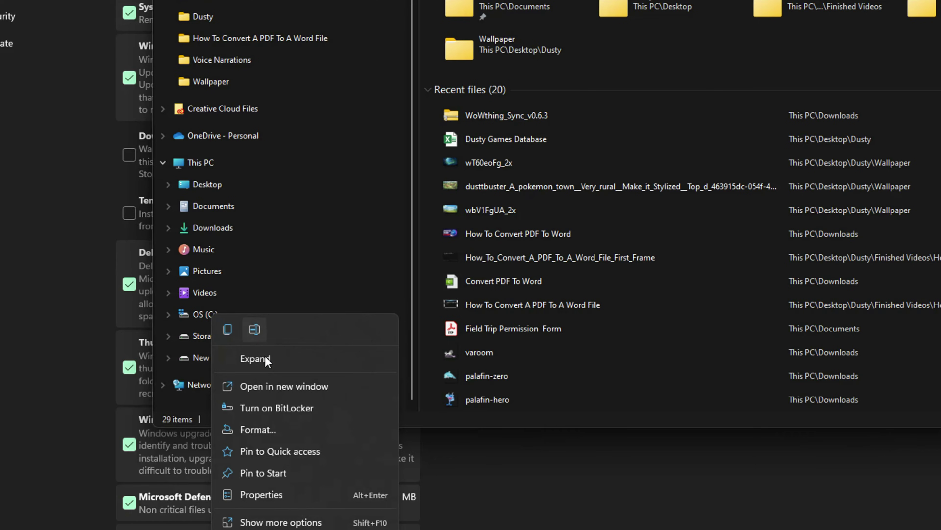
{"action": "left_click", "coordinate": [274, 495]}
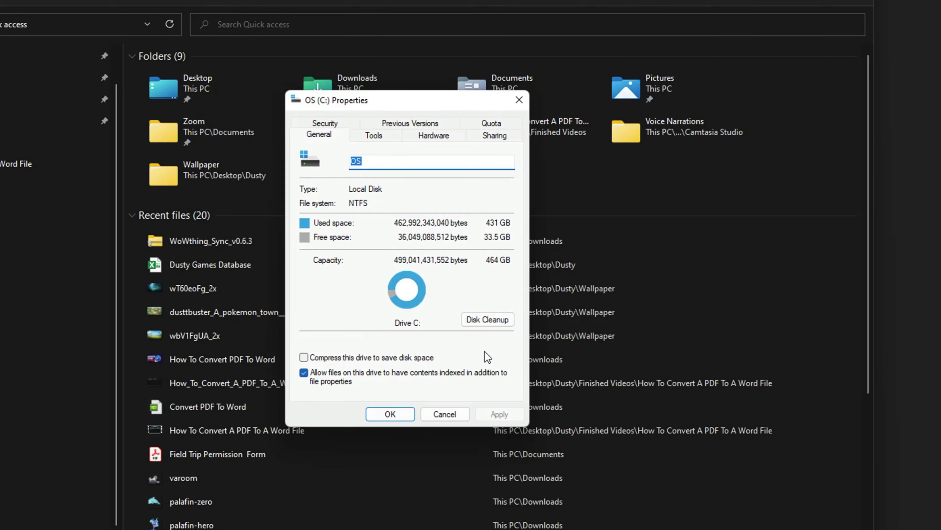
Step: Start Disk Cleanup on C:, check Temporary files (71.0 MB), and switch to cleaning system files
{"action": "left_click", "coordinate": [491, 324]}
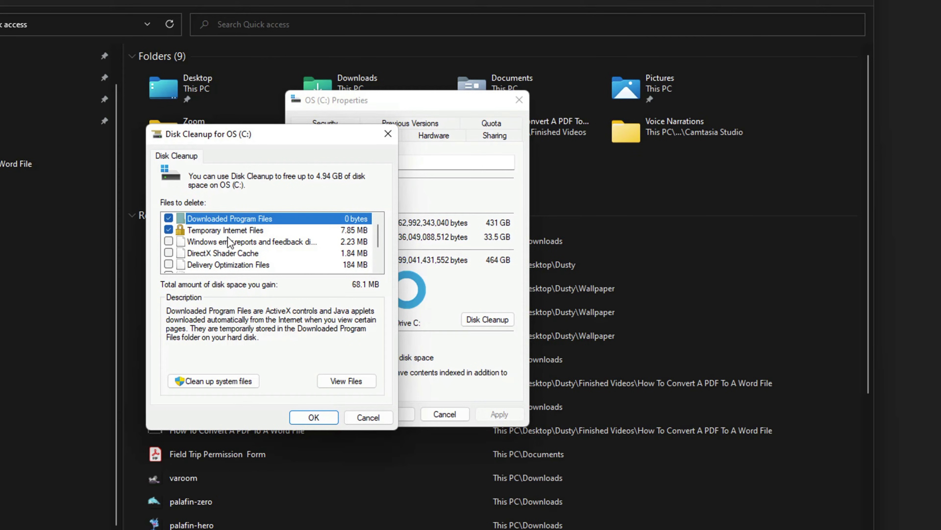
{"action": "scroll", "coordinate": [233, 246], "scroll_direction": "down", "scroll_amount": 1}
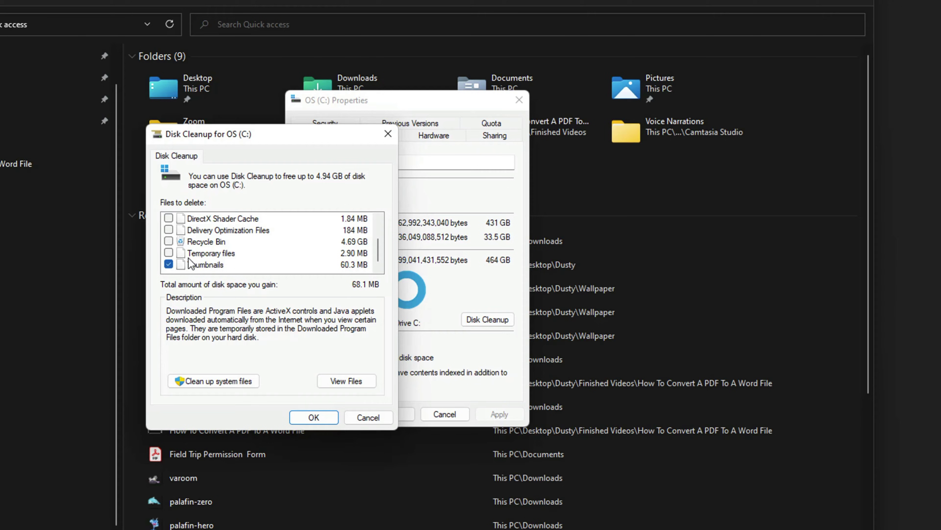
{"action": "left_click", "coordinate": [169, 253]}
{"action": "scroll", "coordinate": [240, 248], "scroll_direction": "up", "scroll_amount": 1}
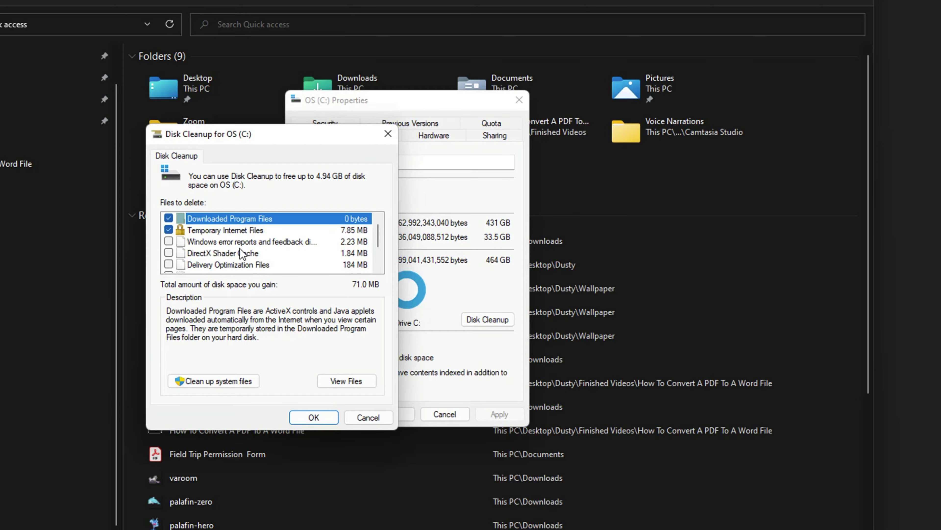
{"action": "scroll", "coordinate": [245, 256], "scroll_direction": "down", "scroll_amount": 1}
{"action": "left_click", "coordinate": [334, 382]}
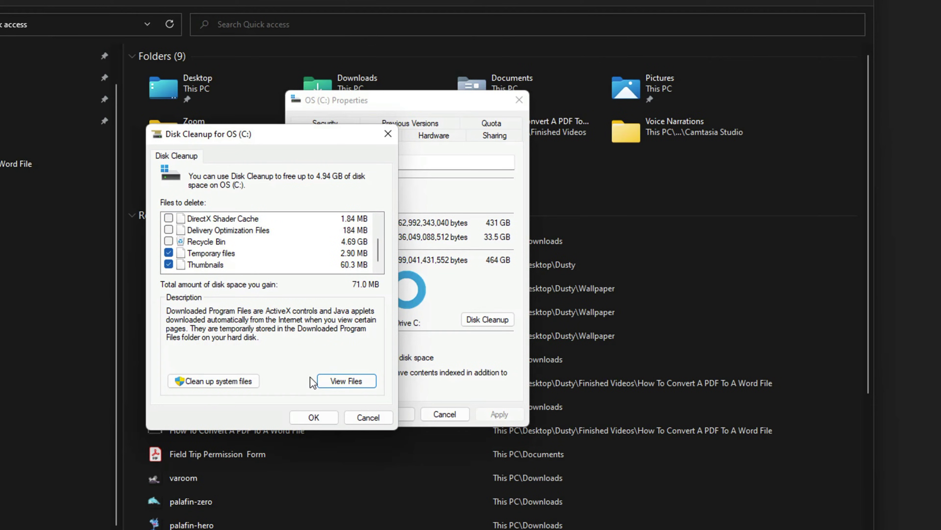
{"action": "left_click", "coordinate": [203, 383]}
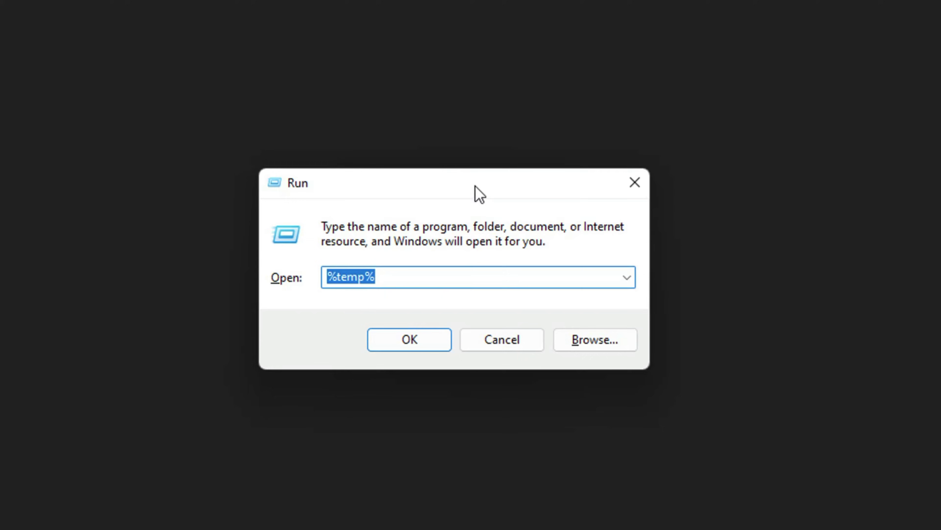
Step: Run %temp% to open the AppData\Local\Temp folder with its 705 items
{"action": "left_click", "coordinate": [429, 277]}
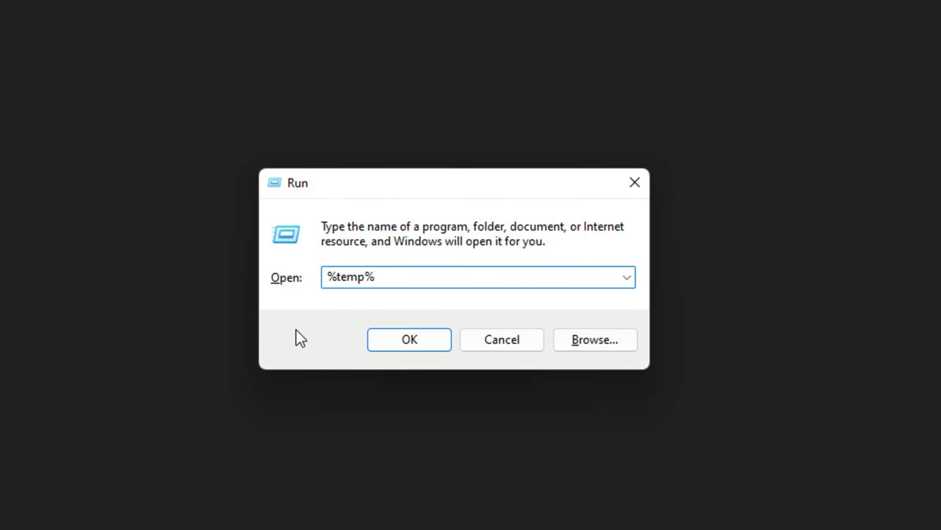
{"action": "left_click", "coordinate": [398, 344]}
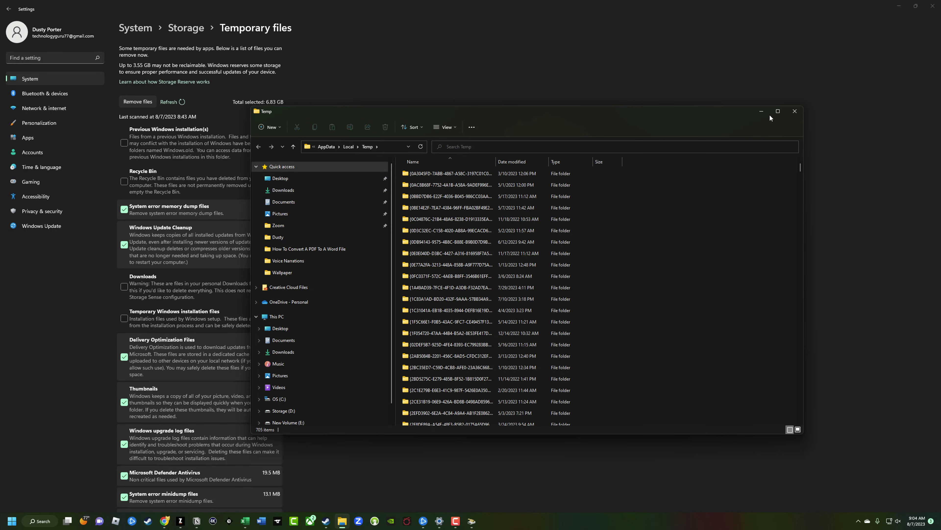
Step: Maximize the Temp window, select all 705 items, and delete them to the Recycle Bin
{"action": "left_click", "coordinate": [778, 111]}
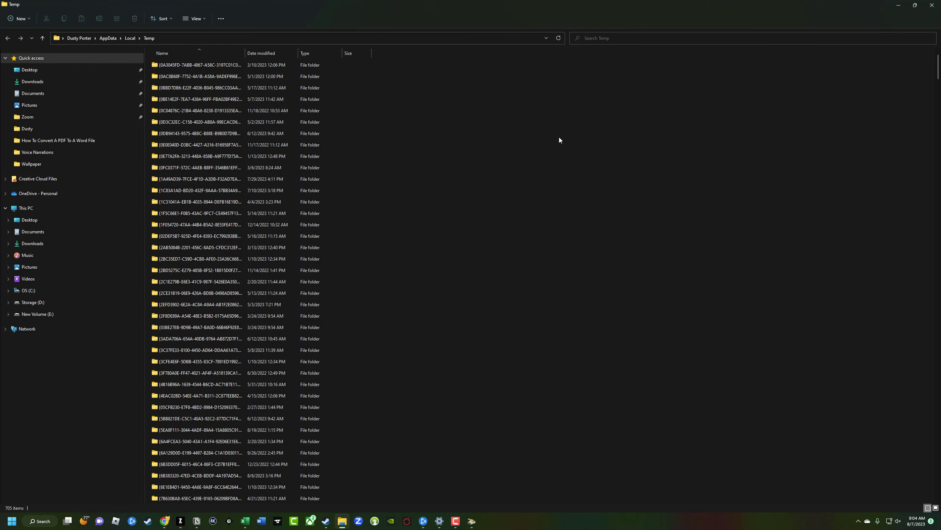
{"action": "left_click_drag", "start_coordinate": [937, 67], "coordinate": [907, 51]}
{"action": "left_click", "coordinate": [221, 167]}
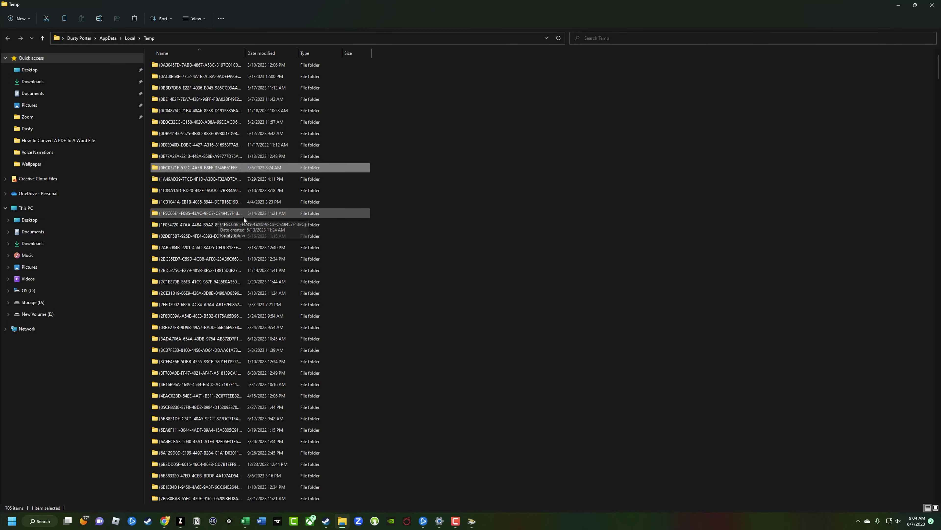
{"action": "key", "text": "ctrl+a"}
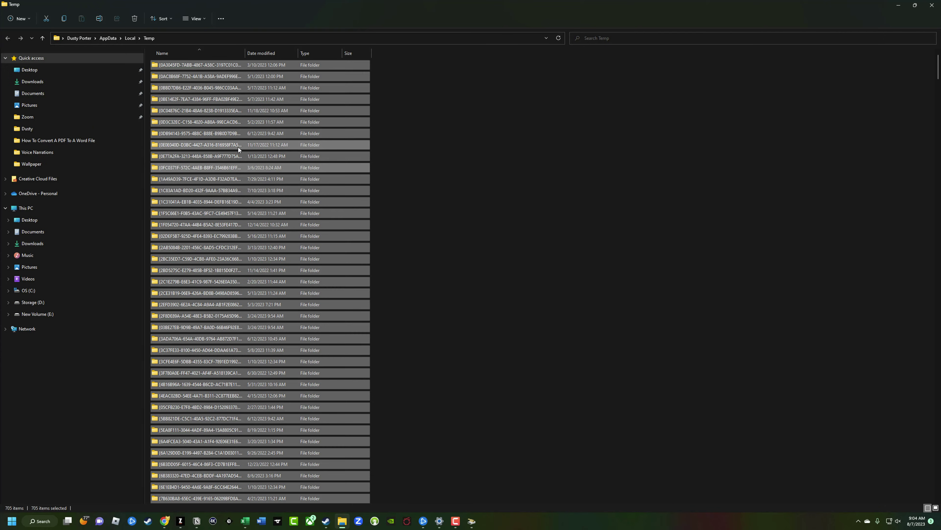
{"action": "right_click", "coordinate": [231, 135]}
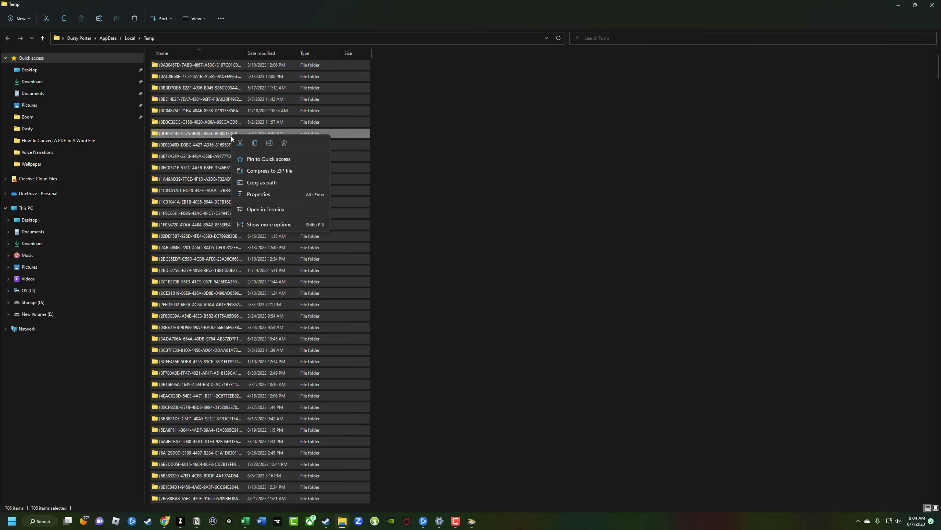
{"action": "left_click", "coordinate": [284, 143]}
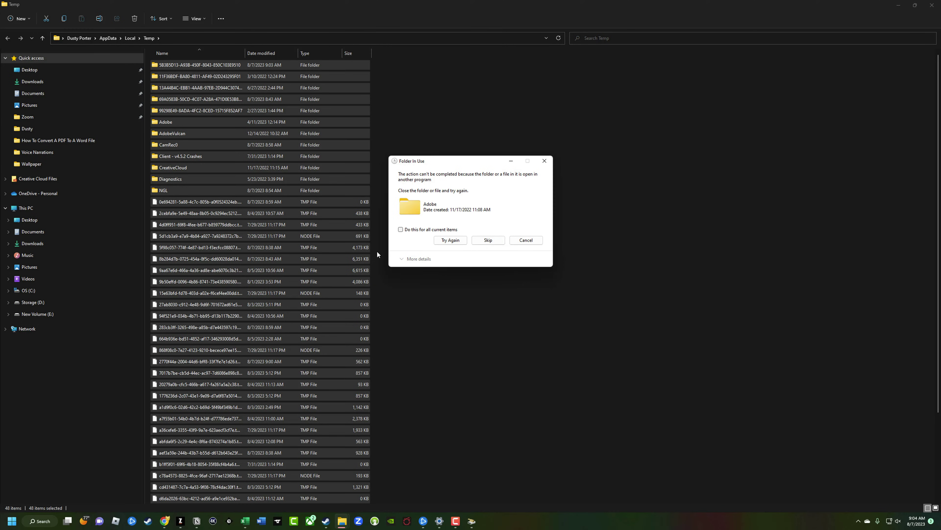
Step: Skip all in-use and access-denied Temp folders so the deletion continues
{"action": "left_click", "coordinate": [401, 230]}
{"action": "left_click", "coordinate": [484, 243]}
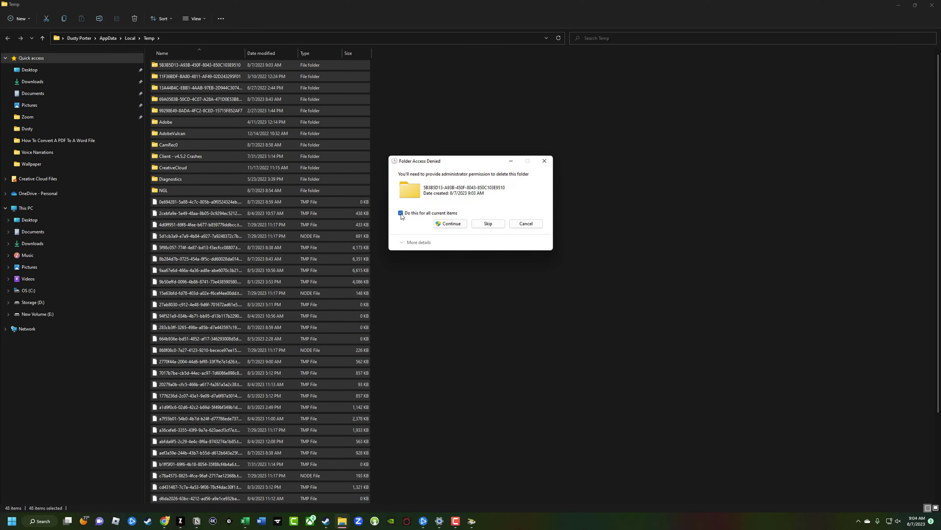
{"action": "left_click", "coordinate": [489, 223]}
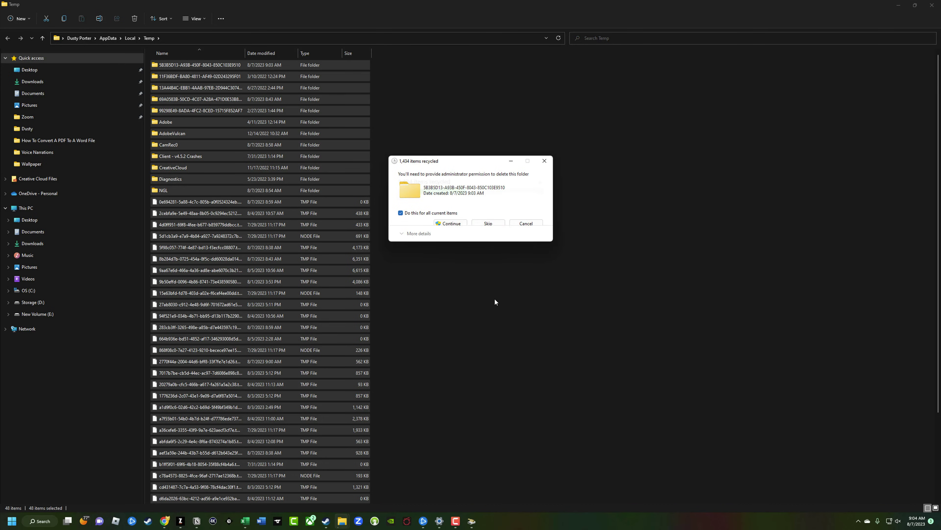